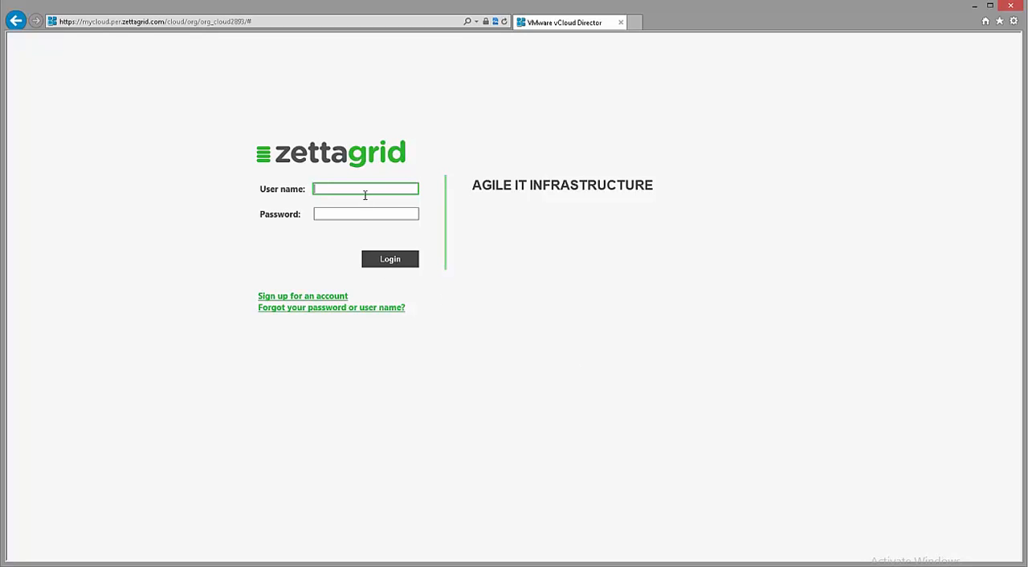
Log in to the cloud portal with the account's user name and password.
key(Tab)
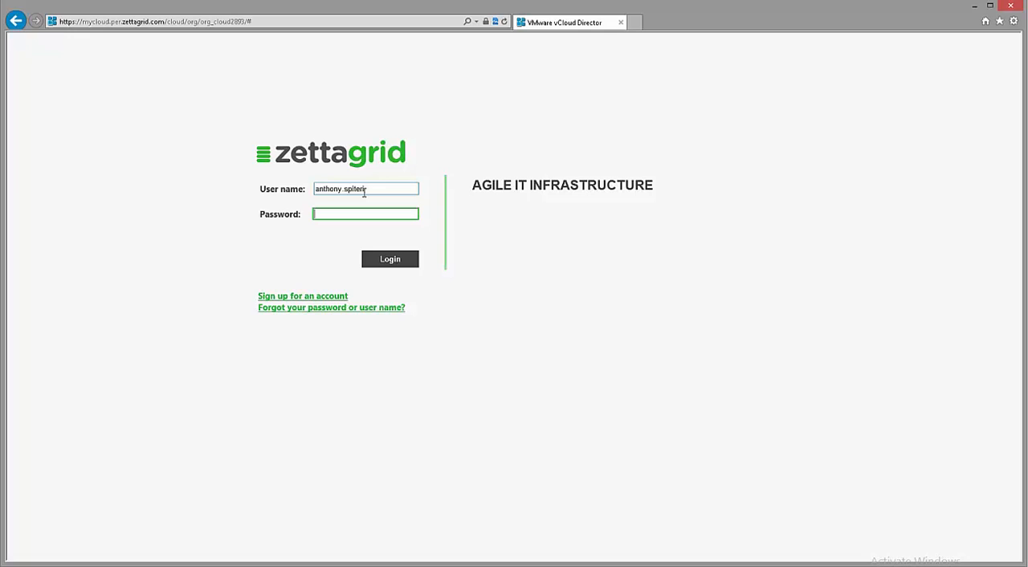
text(************)
key(Return)
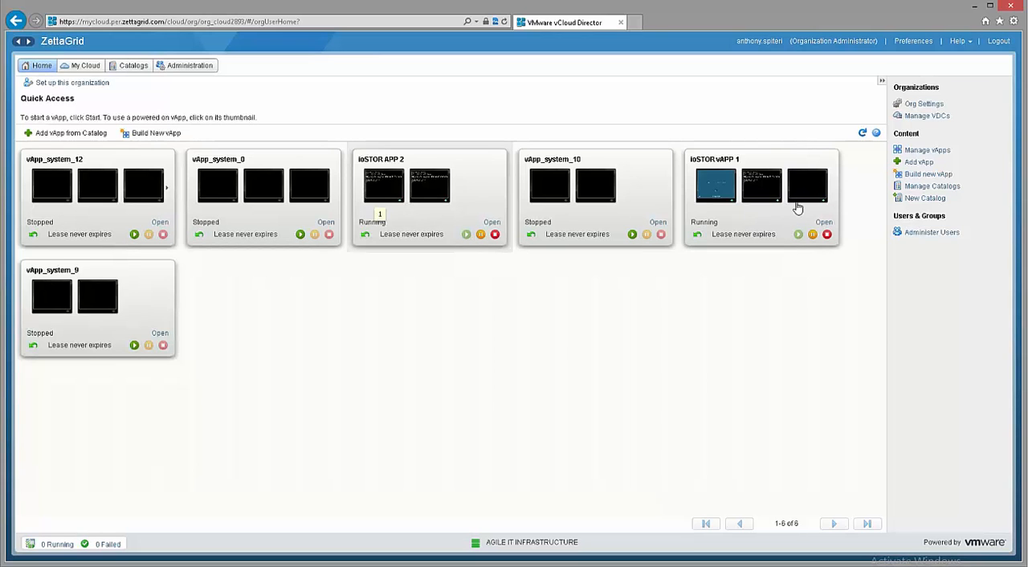
Examine the storage profiles of virtual datacenter DC_11013999 and the system alerts on MyCloud Standard.
click(193, 68)
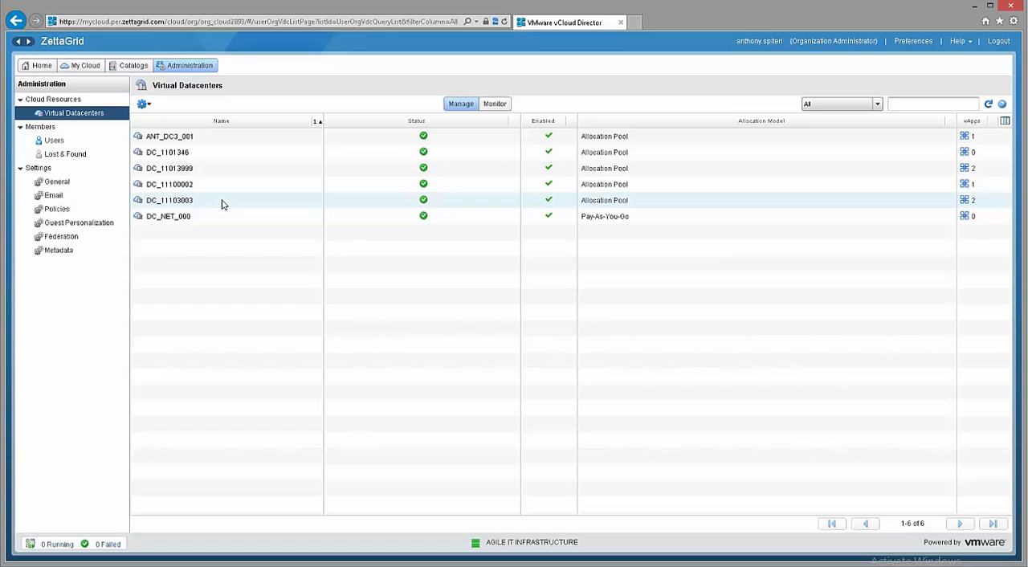
double_click(177, 170)
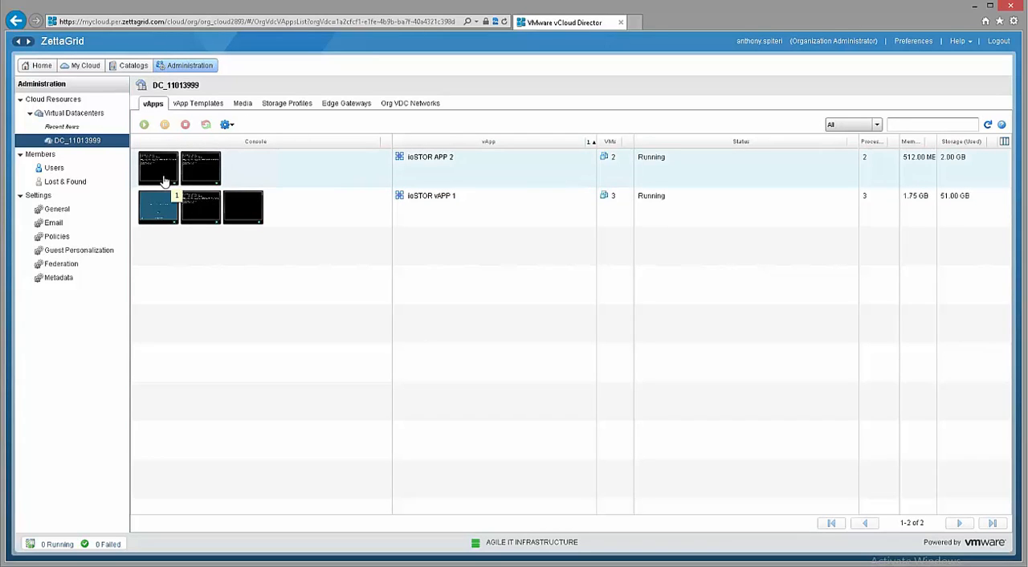
click(275, 104)
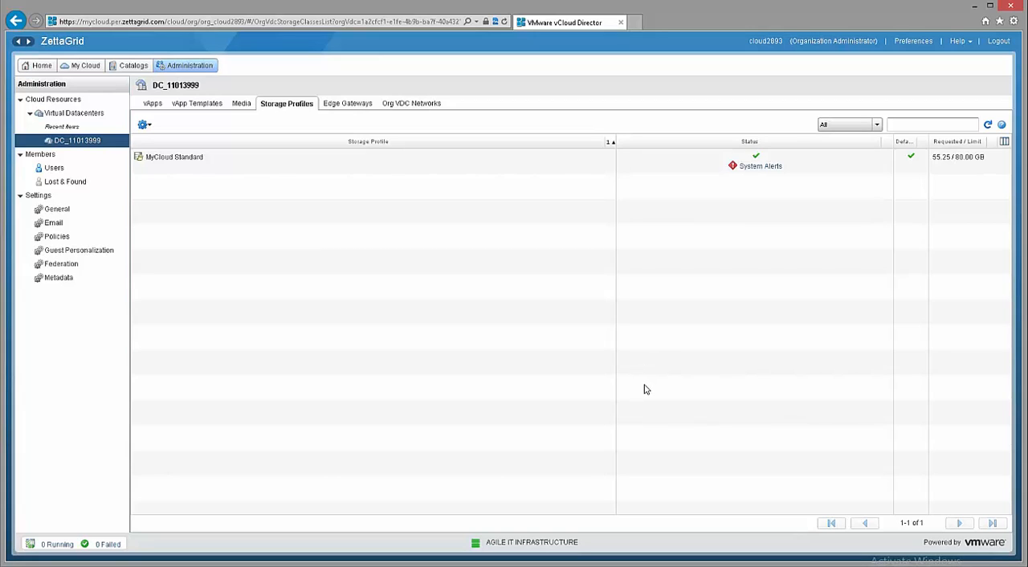
click(771, 166)
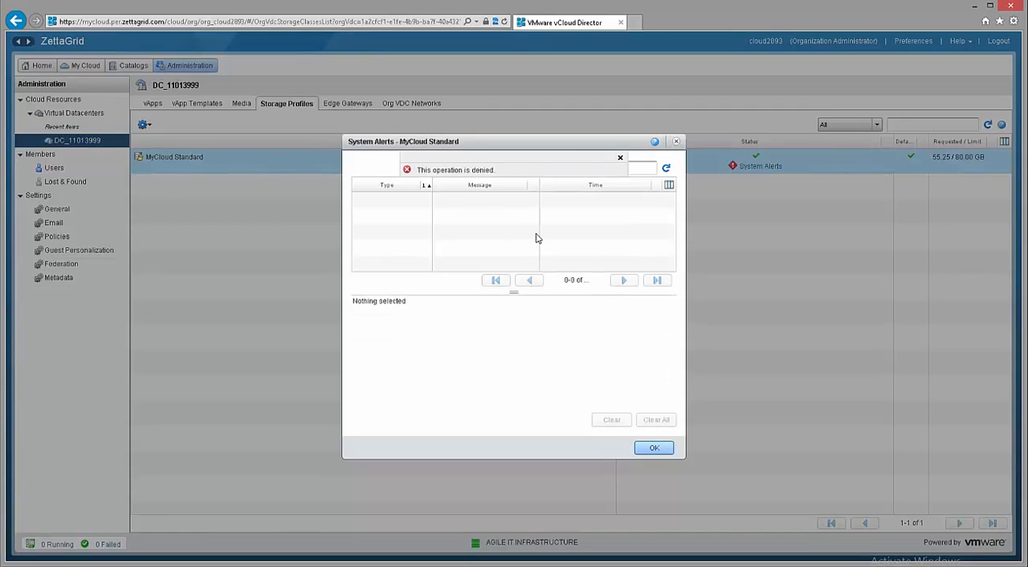
click(620, 157)
click(676, 141)
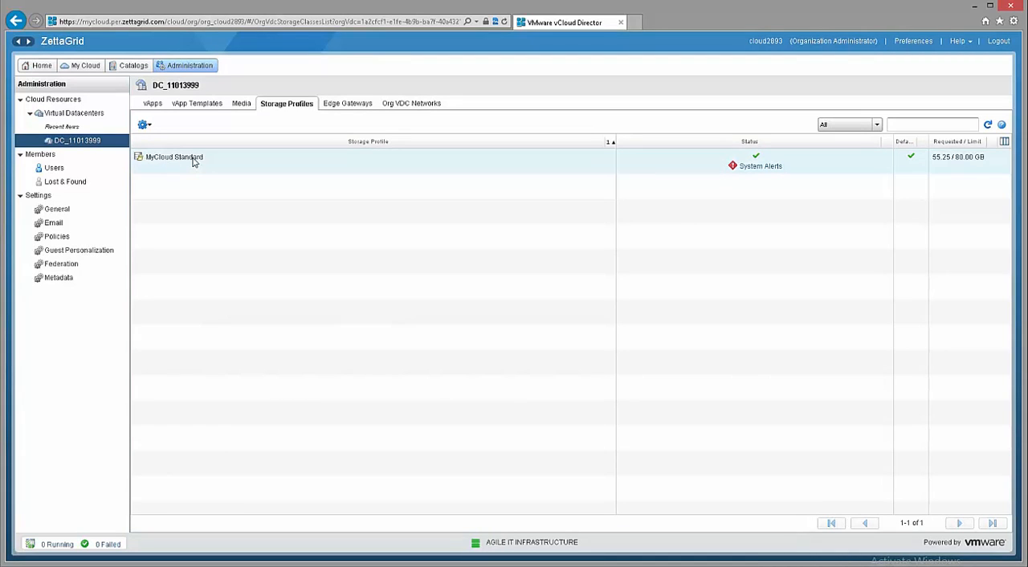
Examine the storage profile choices in the properties of the Windows Server 2008 VM in ioSTOR vAPP 1, leaving them unsaved.
click(153, 103)
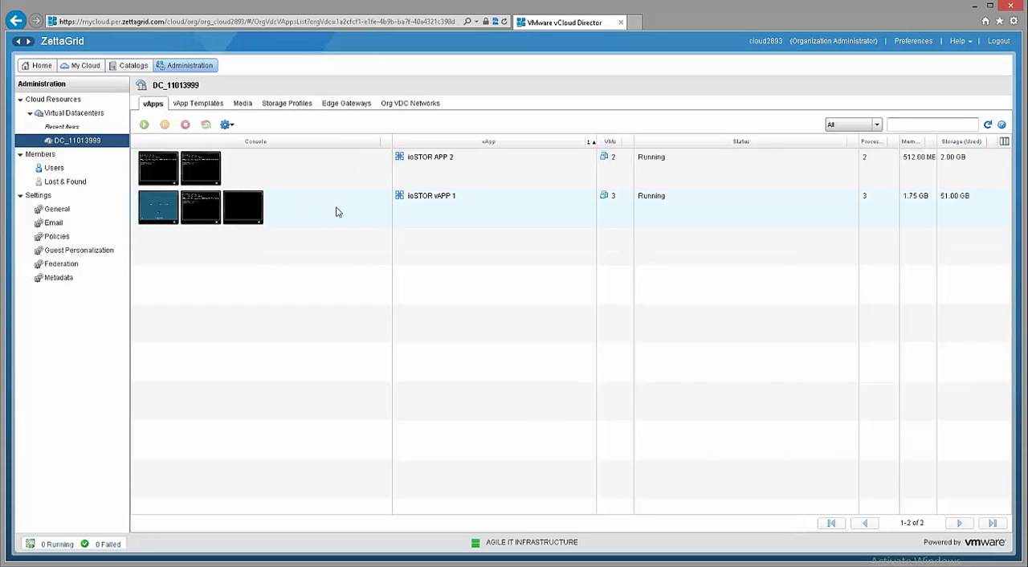
double_click(444, 200)
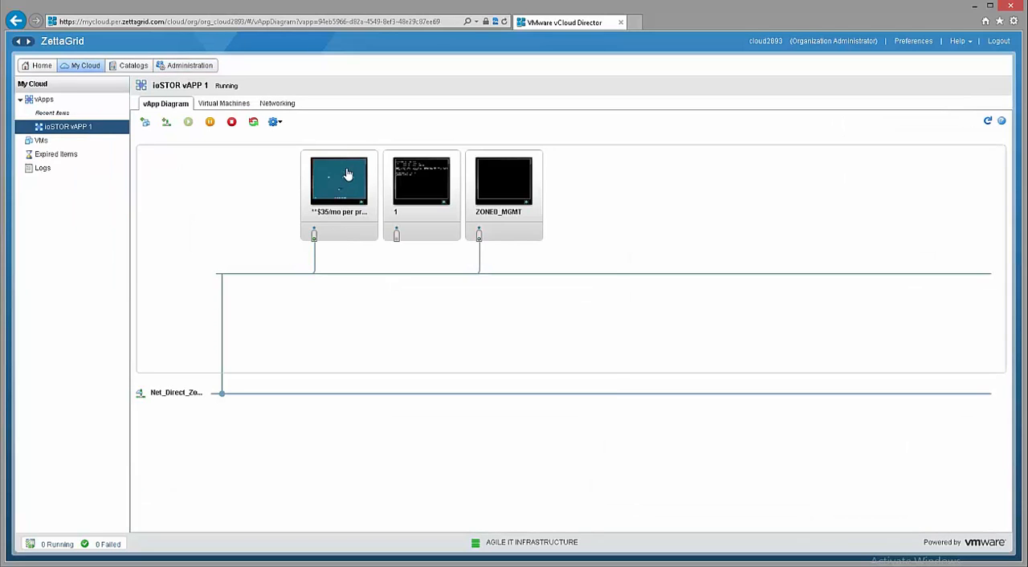
right_click(346, 170)
click(396, 451)
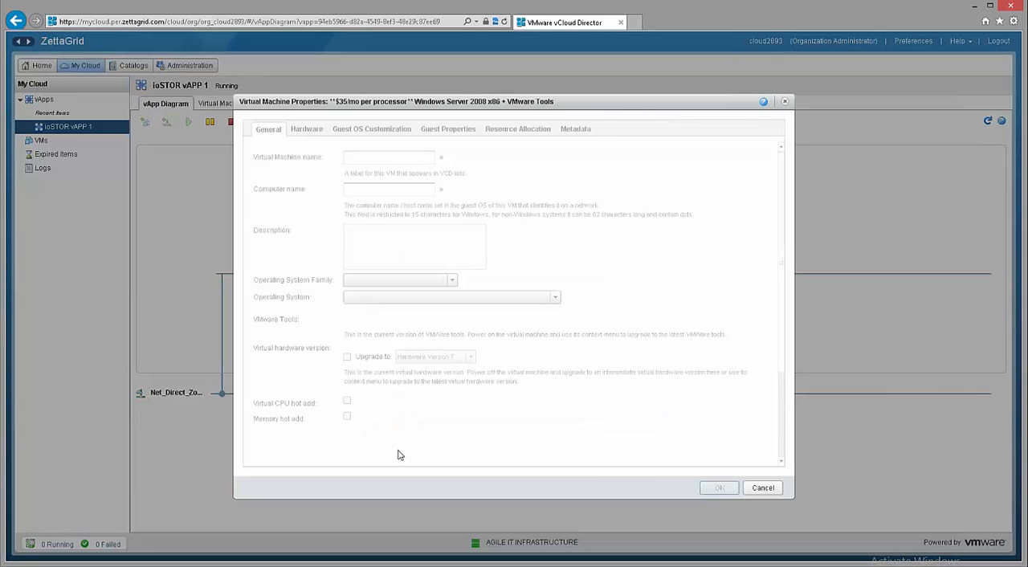
scroll(781, 430, down, 3)
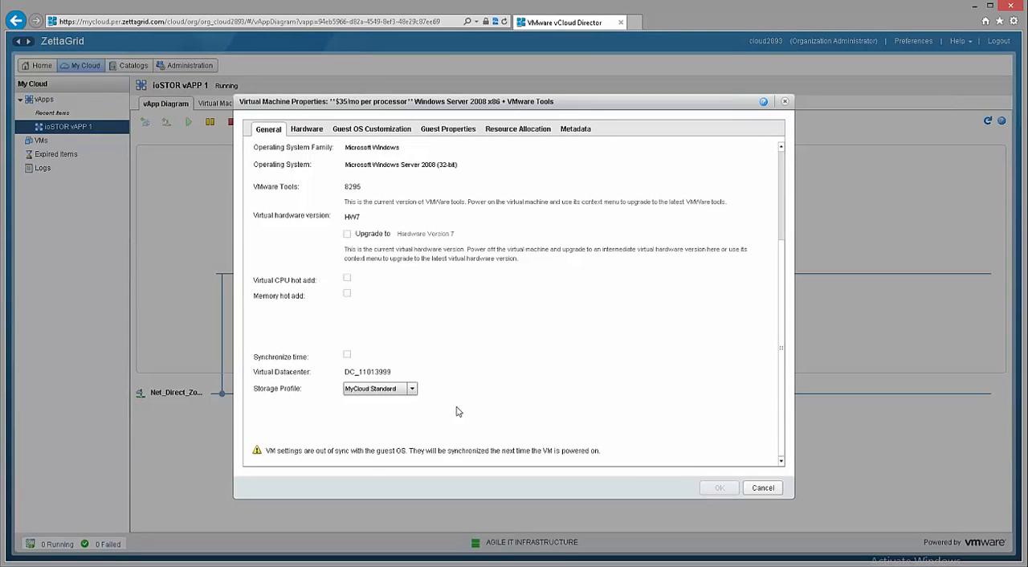
click(370, 391)
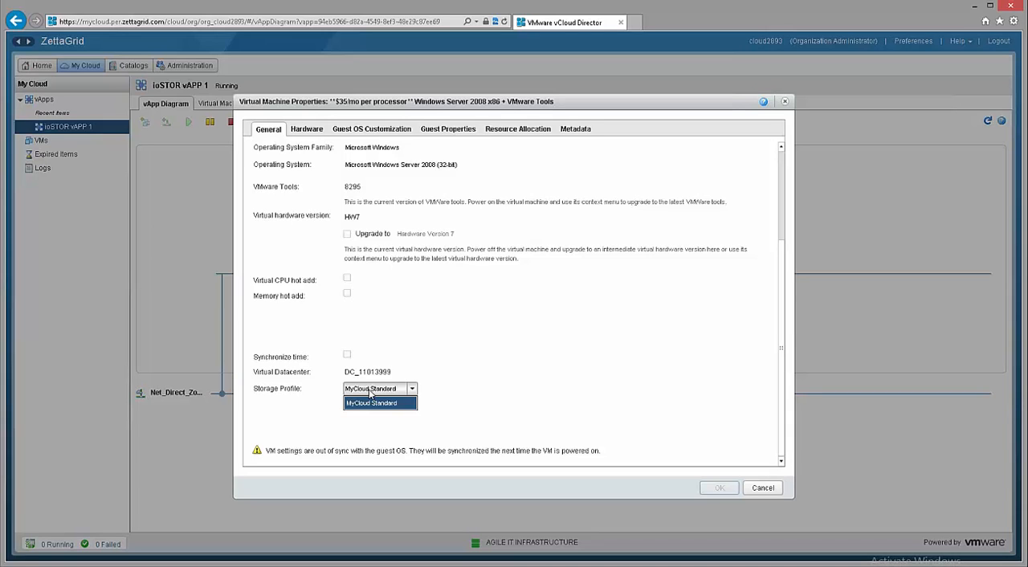
click(371, 392)
click(762, 489)
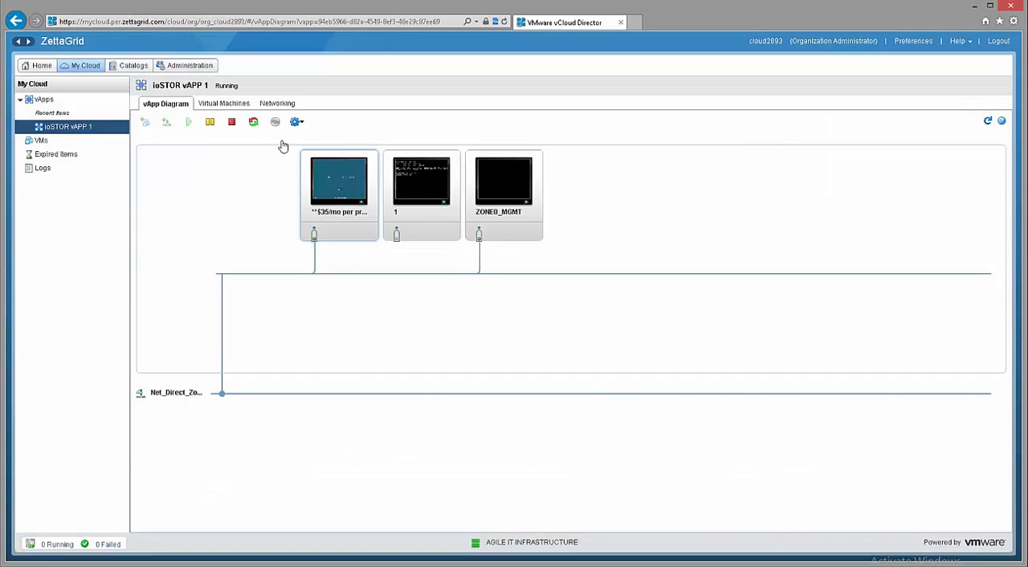
Refresh the storage profile list of DC_11013999 and adjust the width of its Requested / Limit column.
click(193, 65)
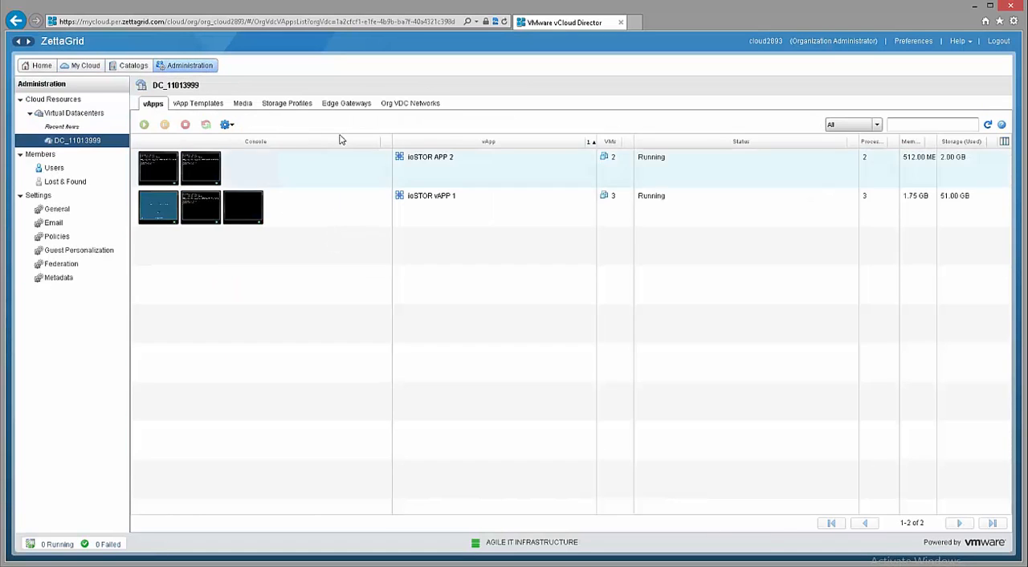
click(287, 104)
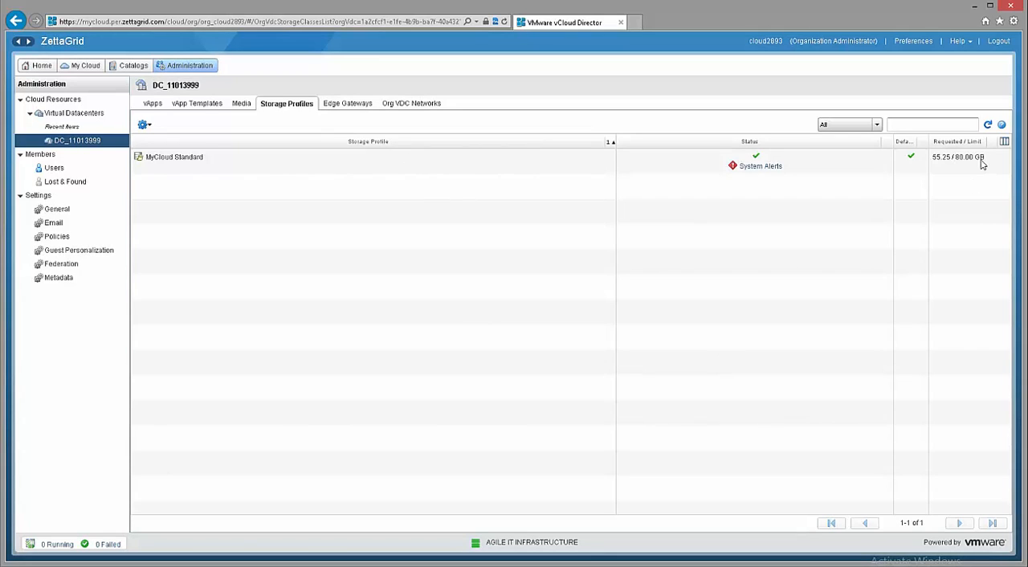
click(988, 125)
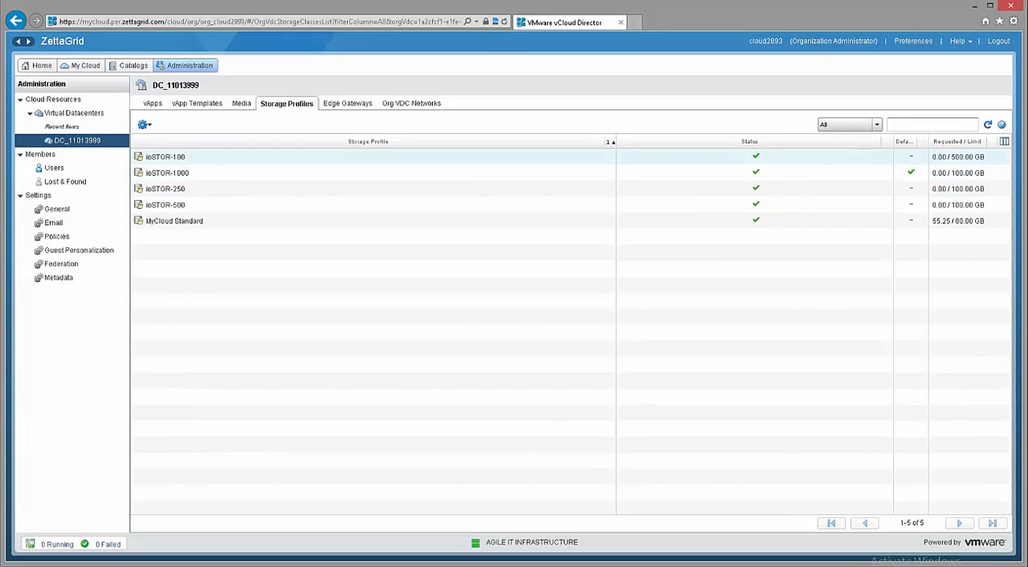
drag(929, 143, 946, 143)
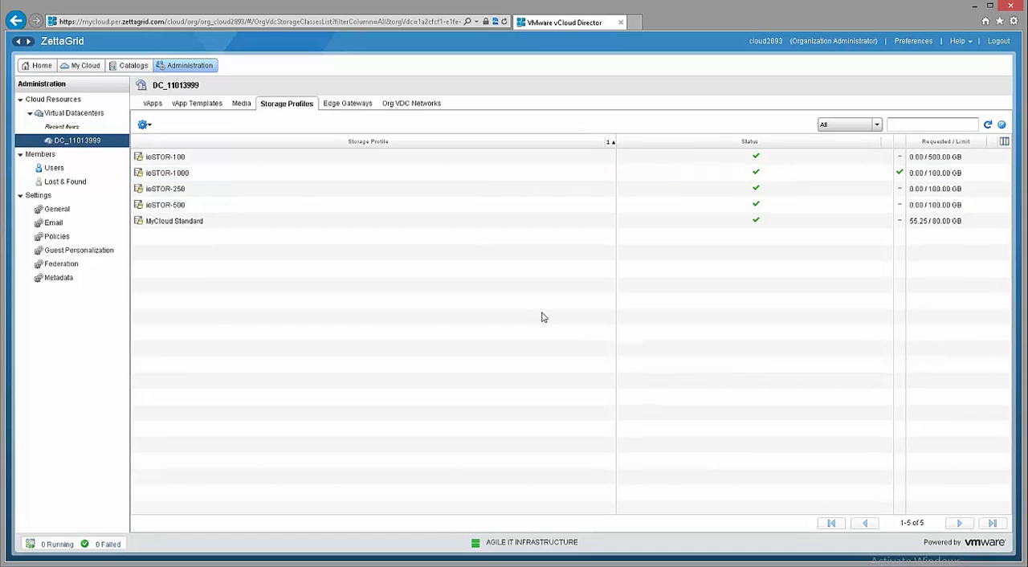
Set the storage profile of the ZONE0_MGMT virtual machine in ioSTOR vAPP 1 to ioSTOR-1000 and save its properties.
click(158, 107)
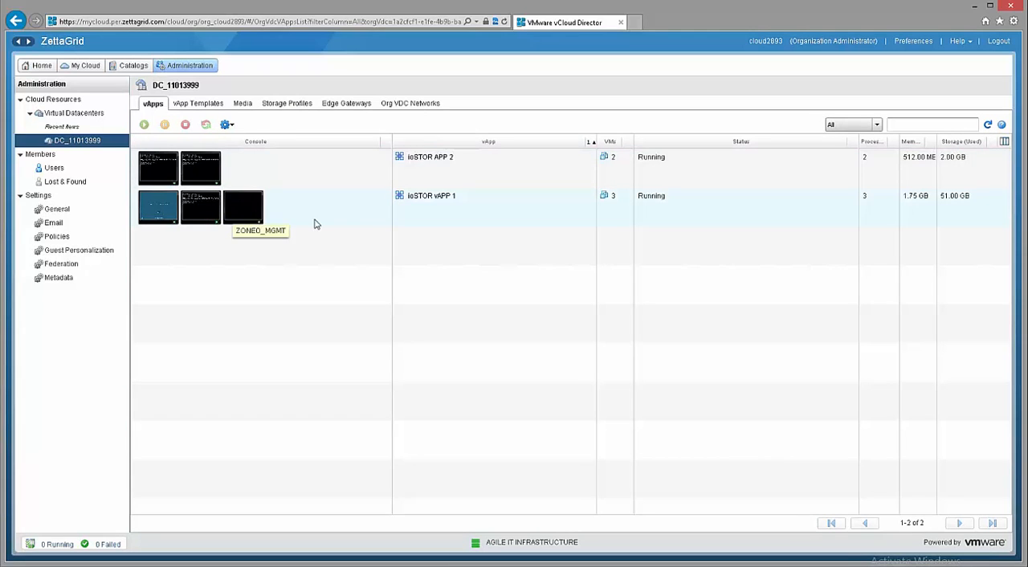
click(445, 201)
double_click(446, 201)
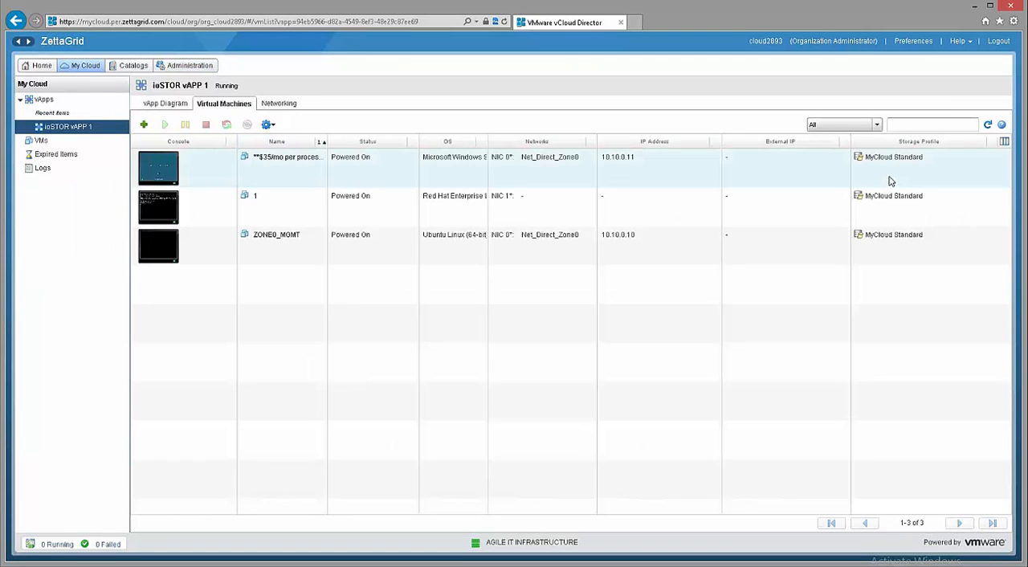
right_click(169, 244)
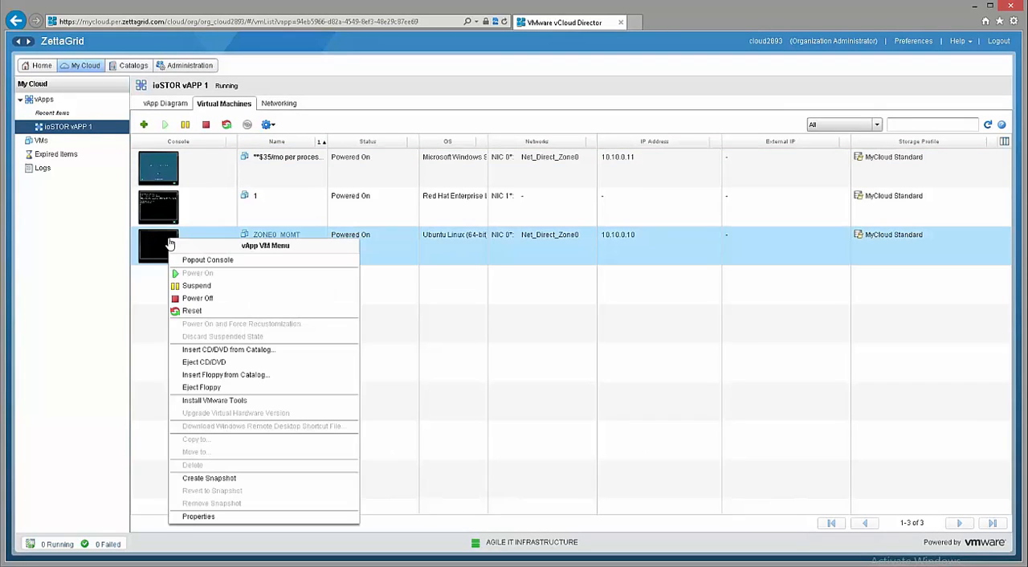
click(198, 516)
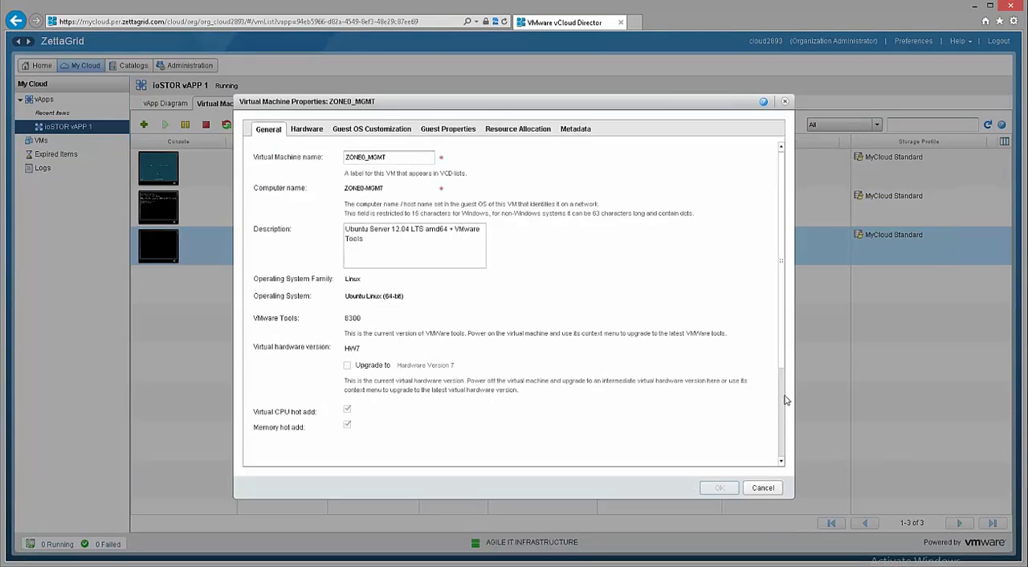
scroll(786, 398, down, 3)
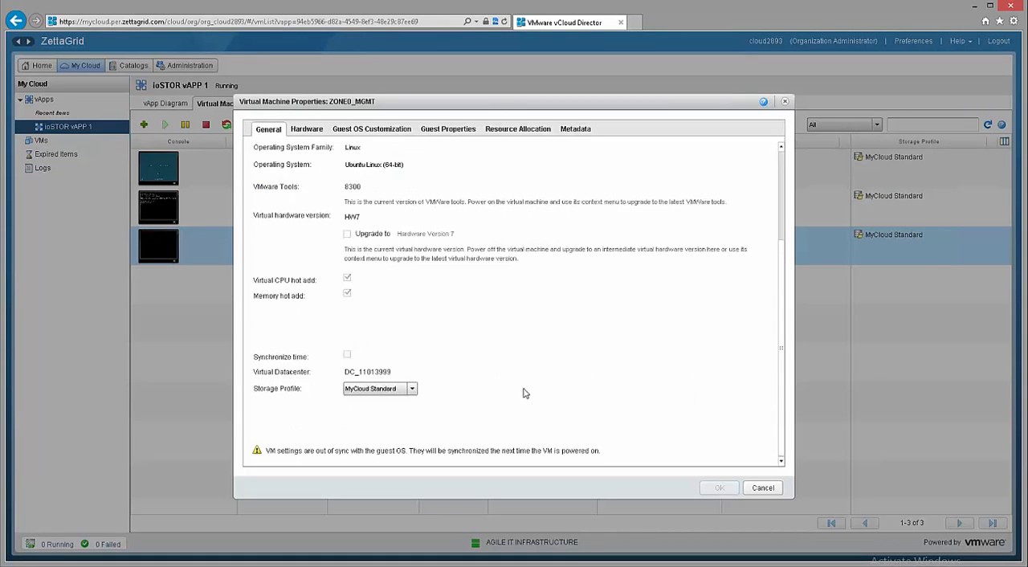
click(412, 389)
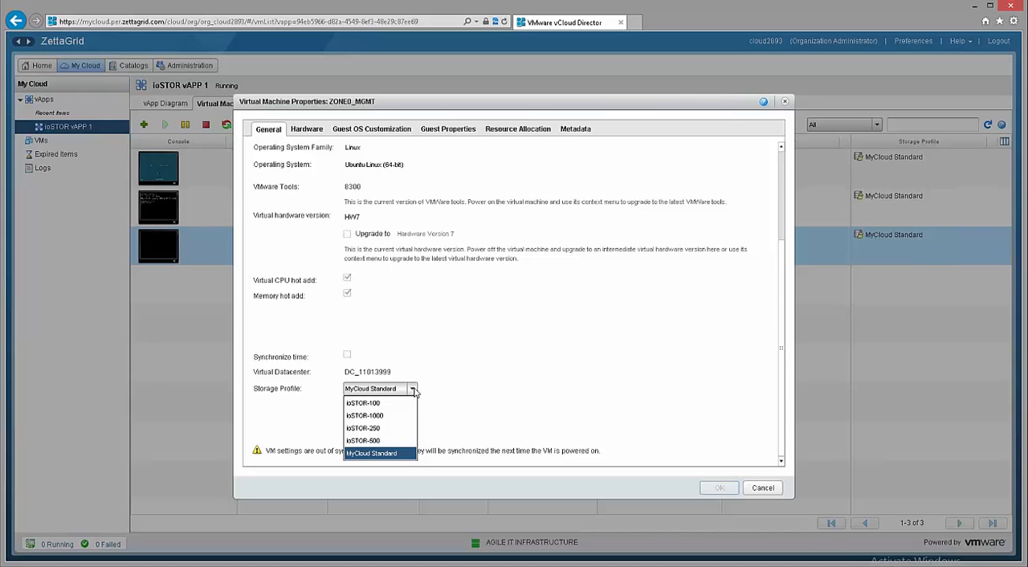
click(399, 416)
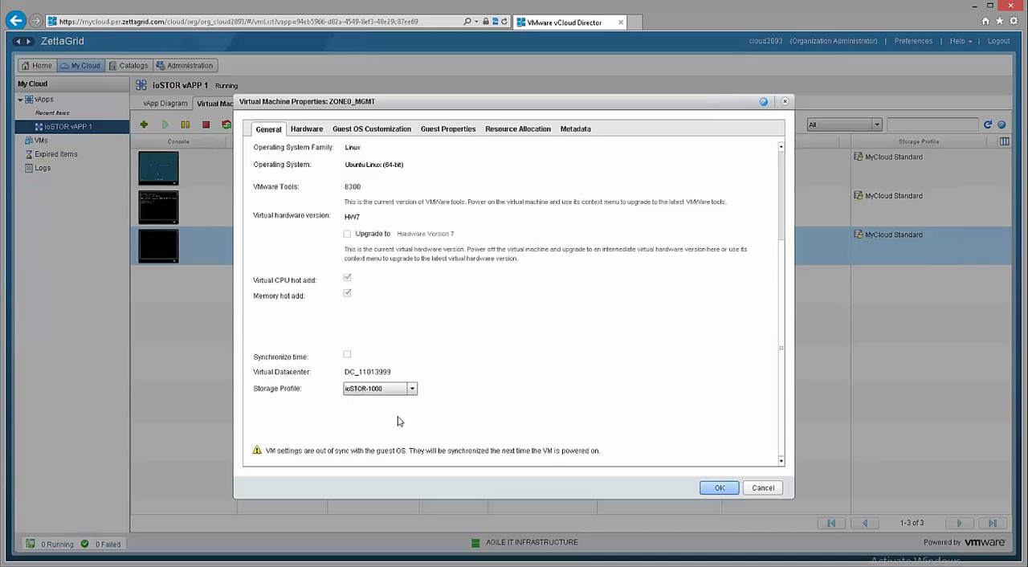
click(720, 488)
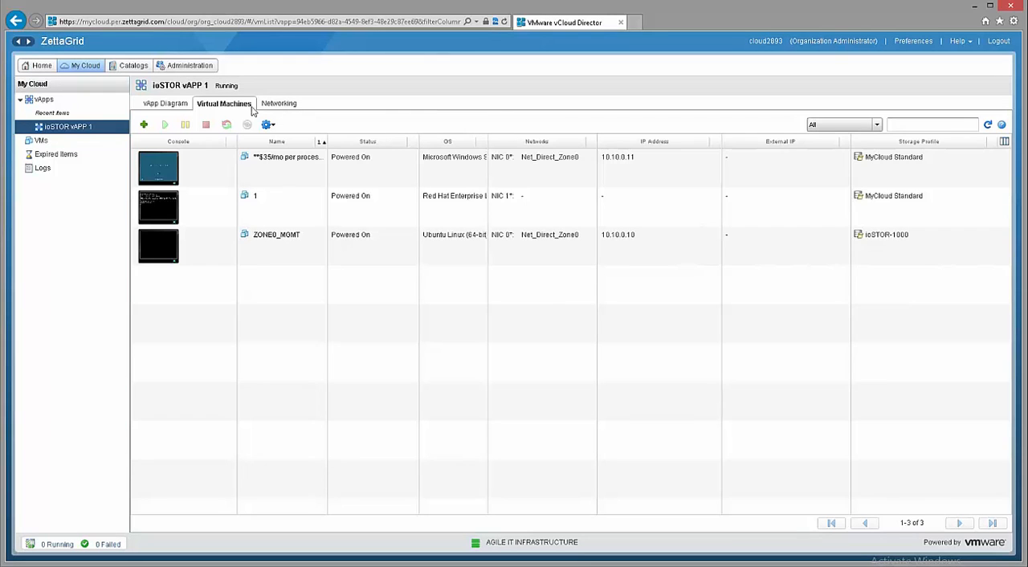
Return to virtual datacenter DC_11013999 and check the requested storage of its storage profiles.
click(184, 69)
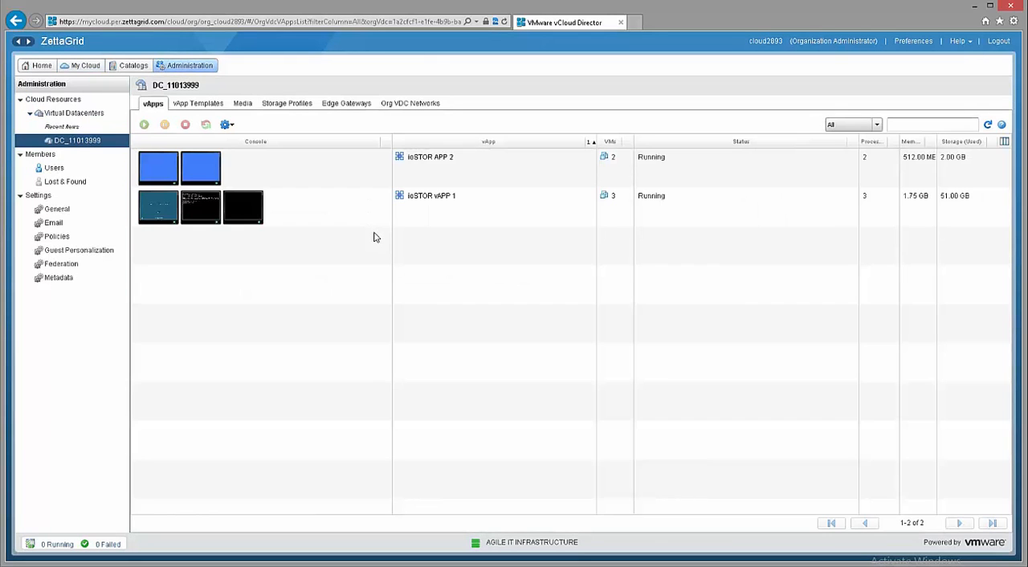
click(290, 105)
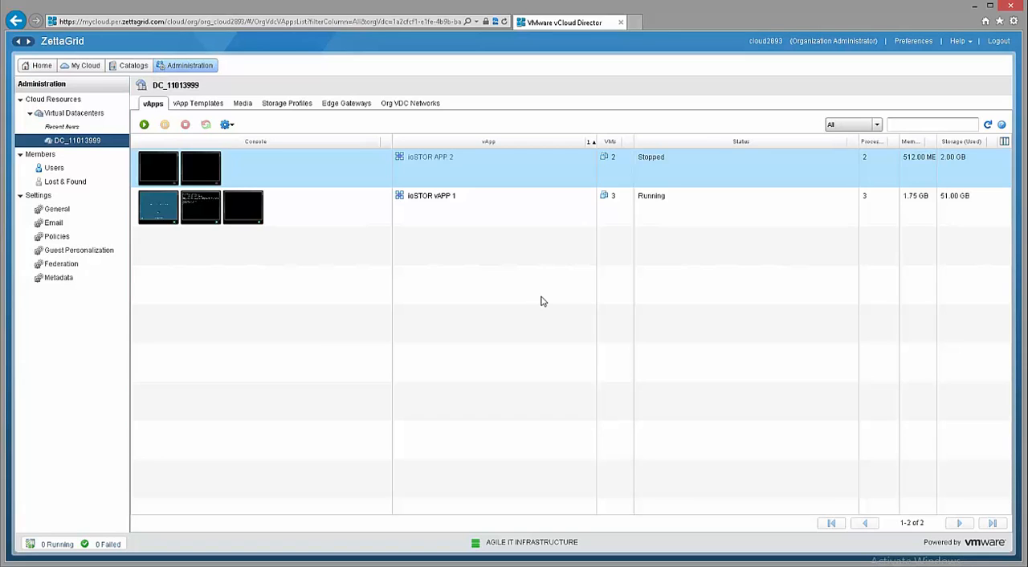
Move vApp ioSTOR APP 2 within DC_11013999 with VM 2 on ioSTOR-250 and VM 1 on ioSTOR-500, and open the vApp.
right_click(447, 160)
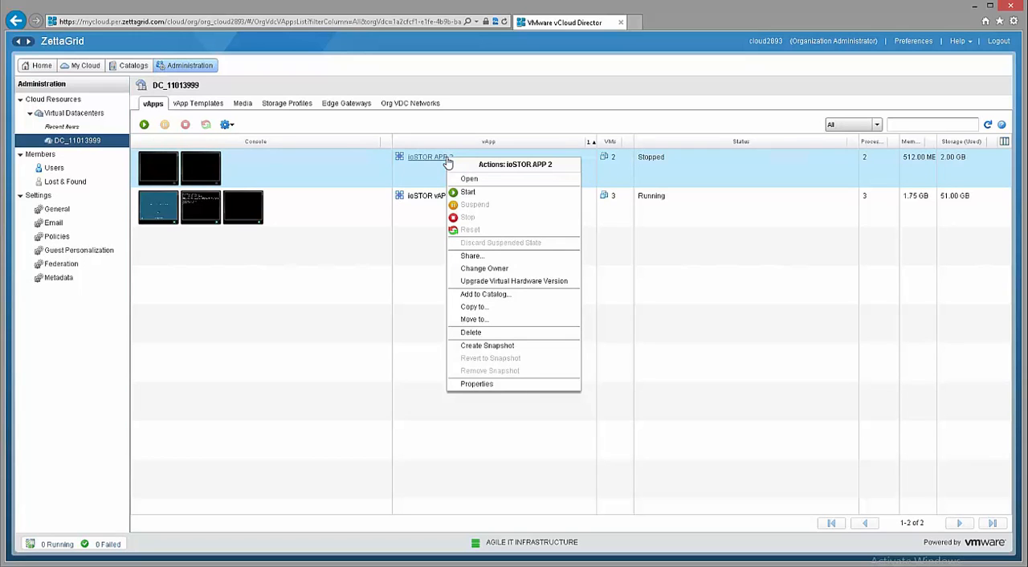
click(473, 320)
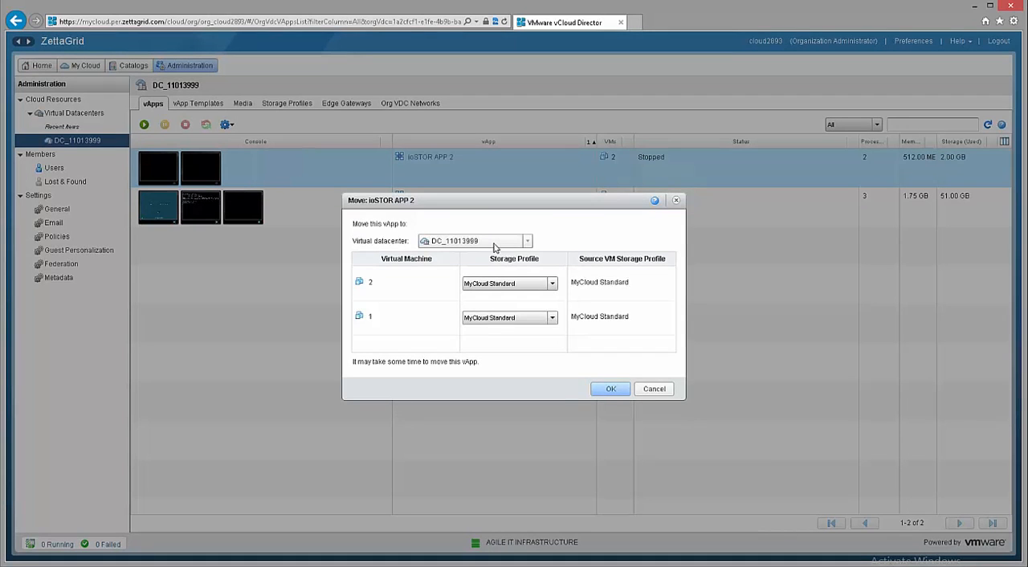
click(494, 247)
click(480, 333)
click(507, 285)
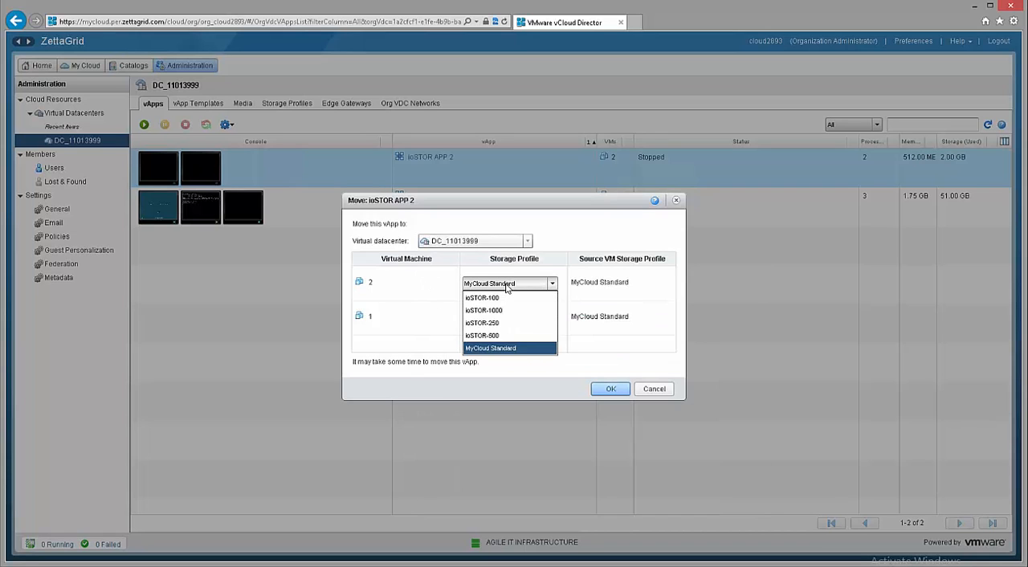
click(503, 324)
click(501, 318)
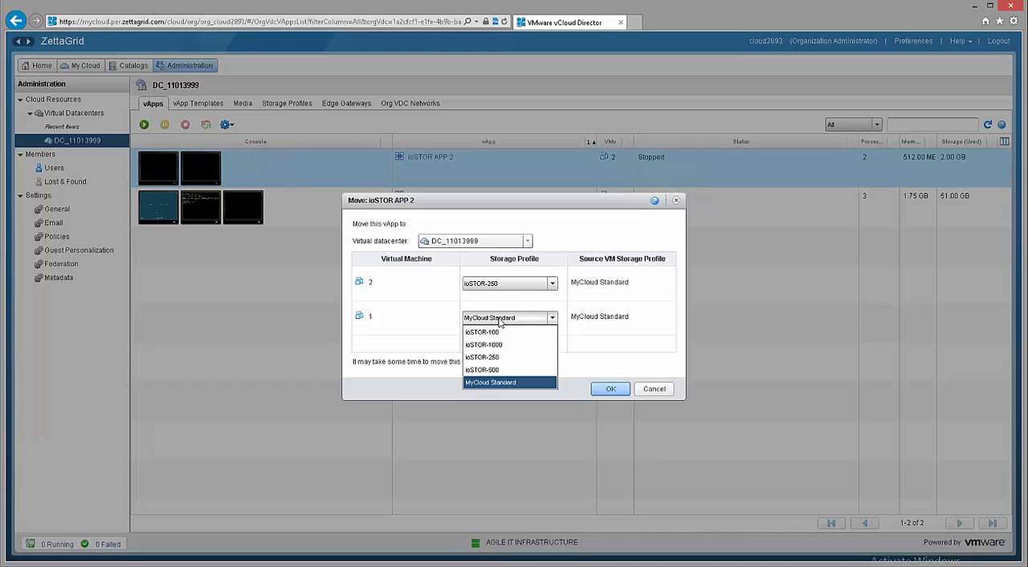
click(500, 370)
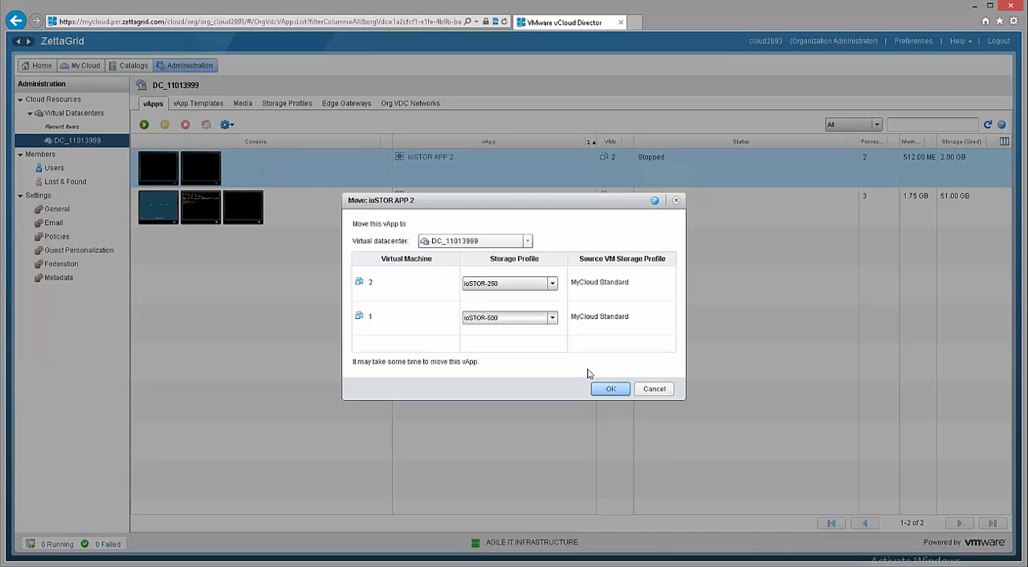
click(608, 391)
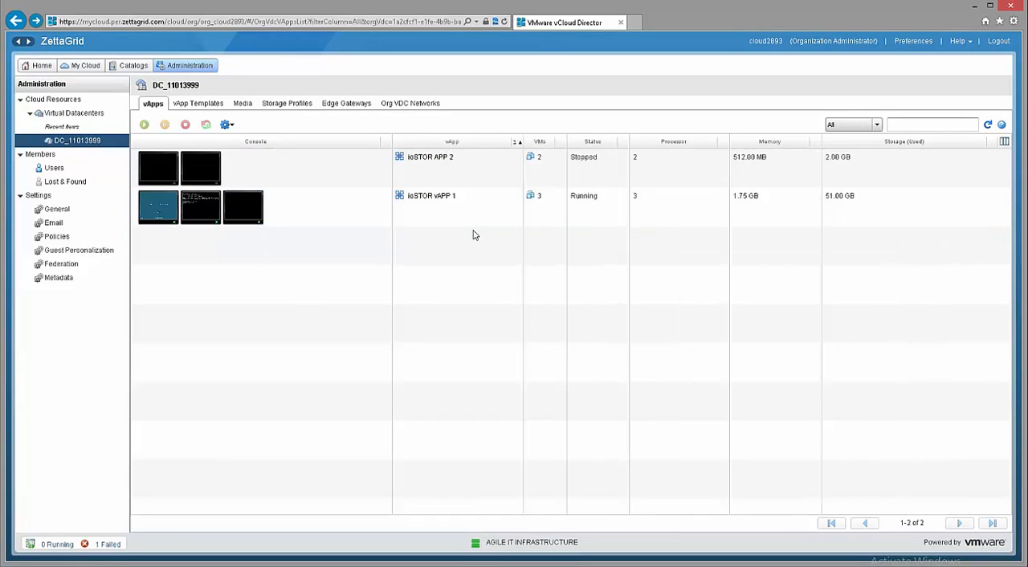
double_click(428, 161)
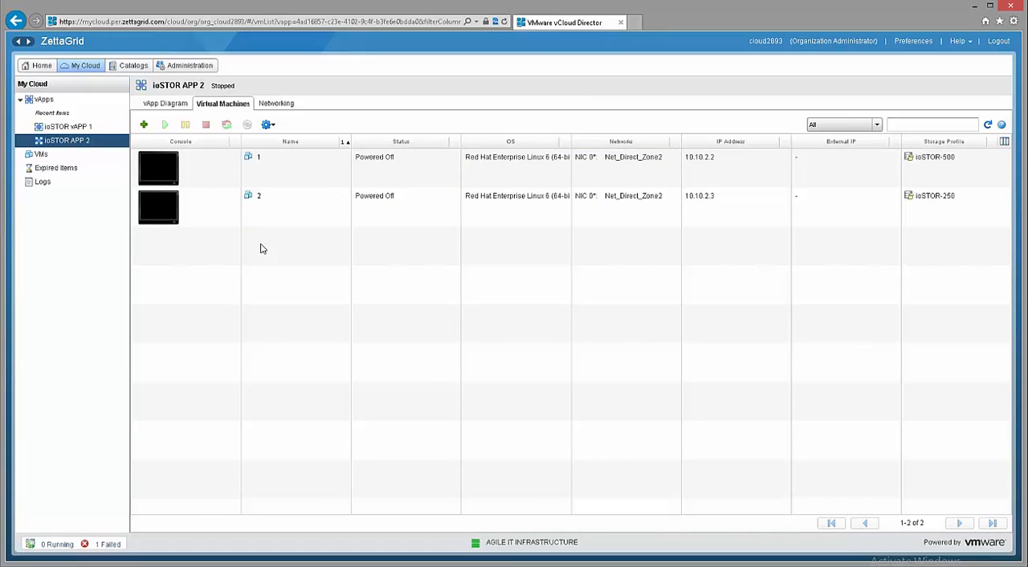
Set the storage profile of the Windows Server 2008 virtual machine in ioSTOR vAPP 1 to ioSTOR-1000 and save its properties.
click(178, 106)
click(189, 66)
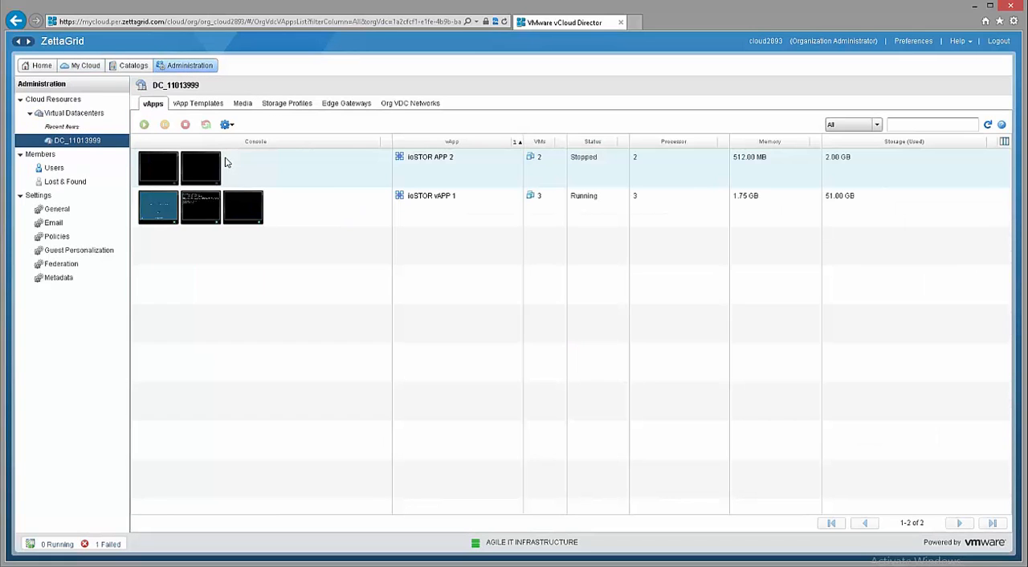
click(427, 197)
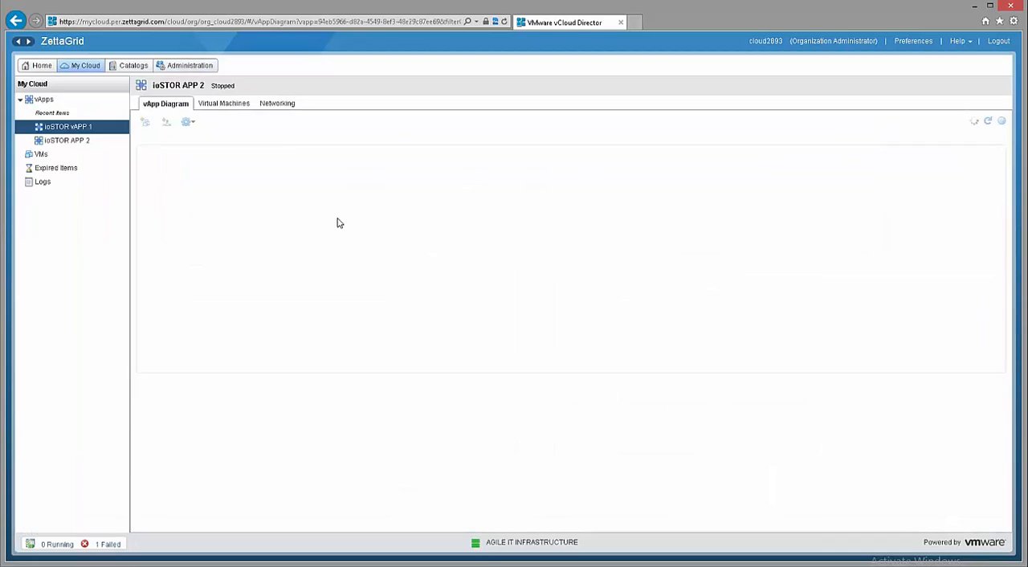
click(223, 105)
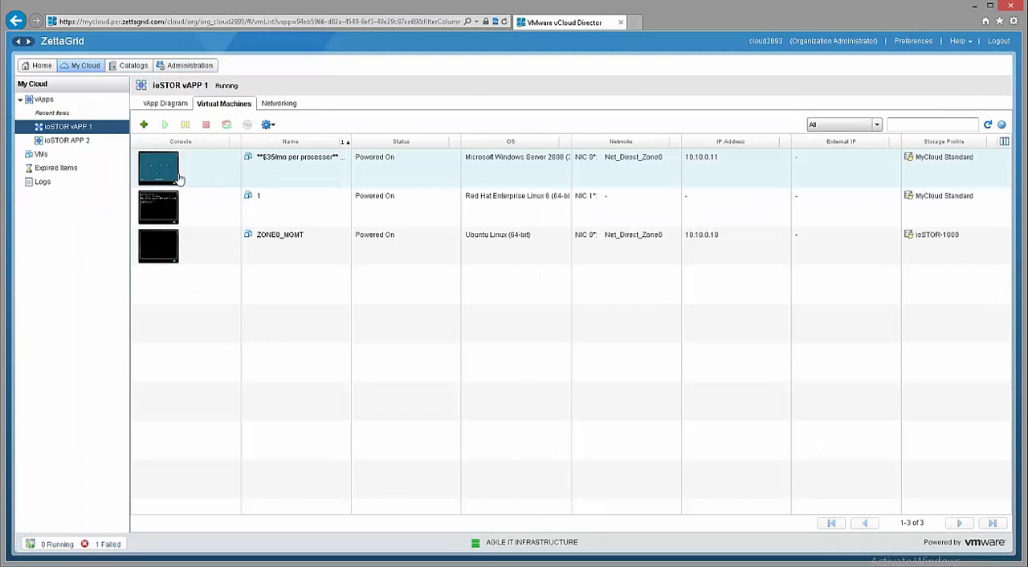
right_click(160, 165)
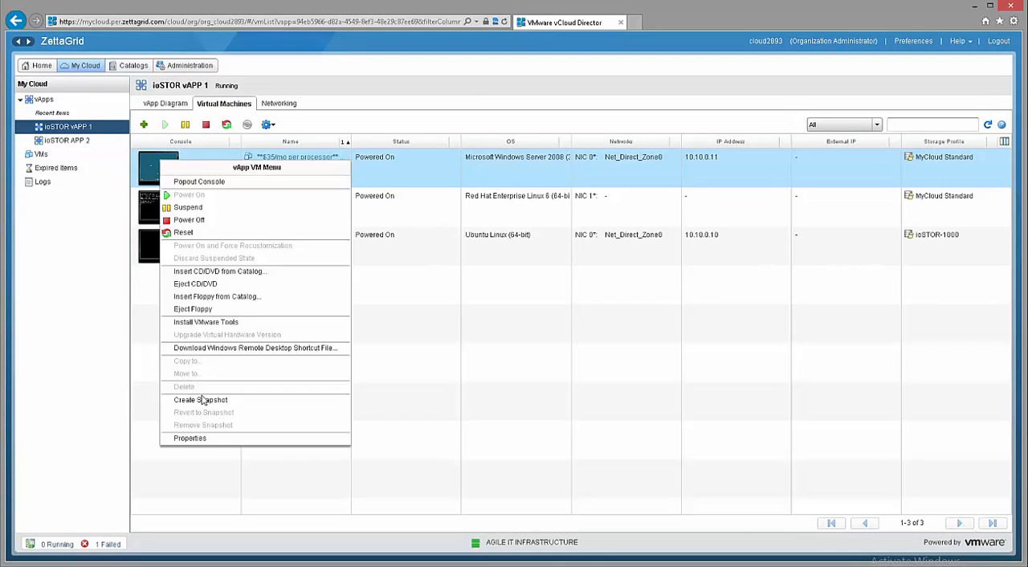
click(207, 440)
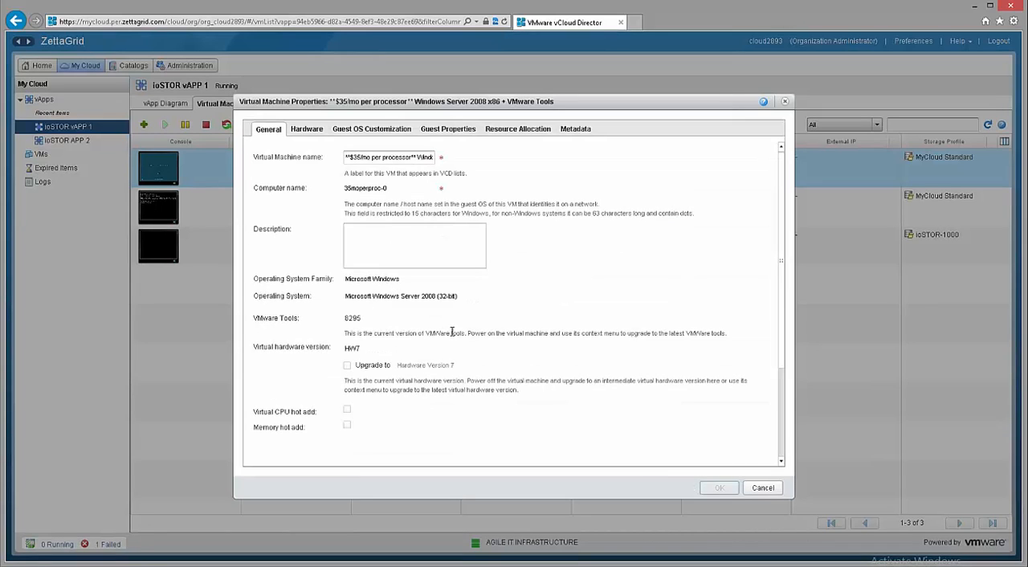
scroll(458, 366, down, 3)
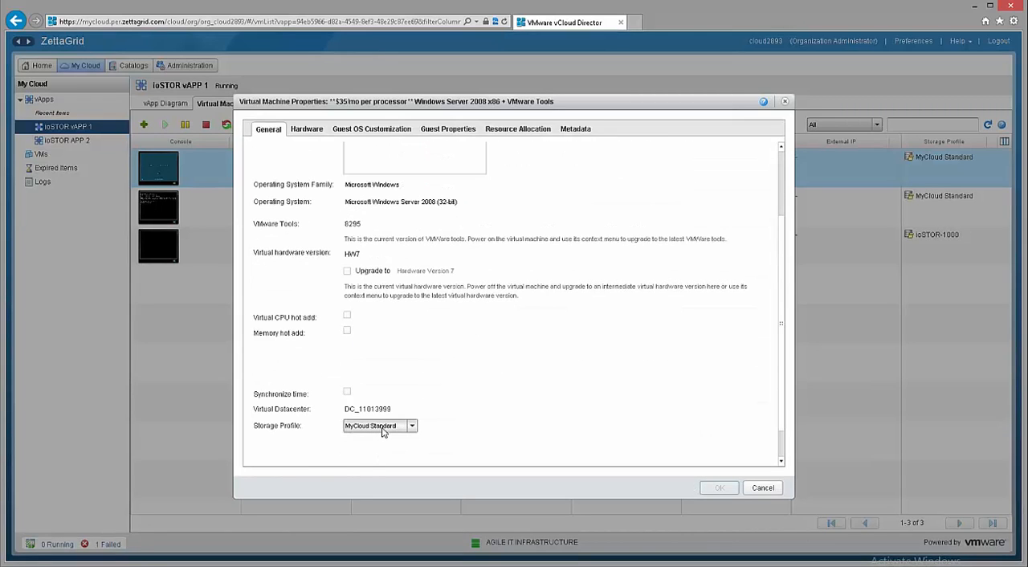
click(382, 432)
click(376, 453)
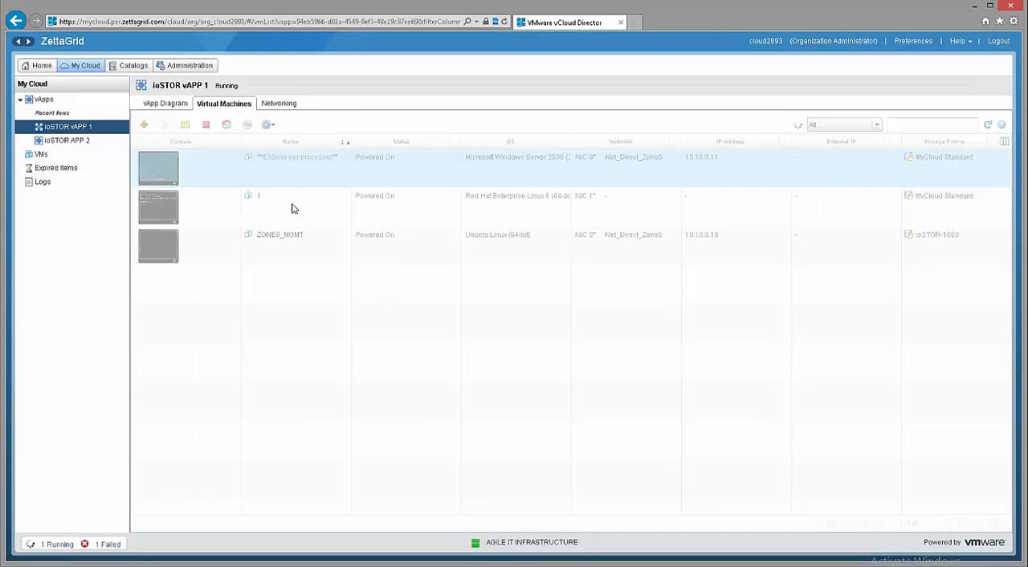
Set the storage profile of virtual machine 1 in ioSTOR vAPP 1 to ioSTOR-250 and save its properties.
click(294, 208)
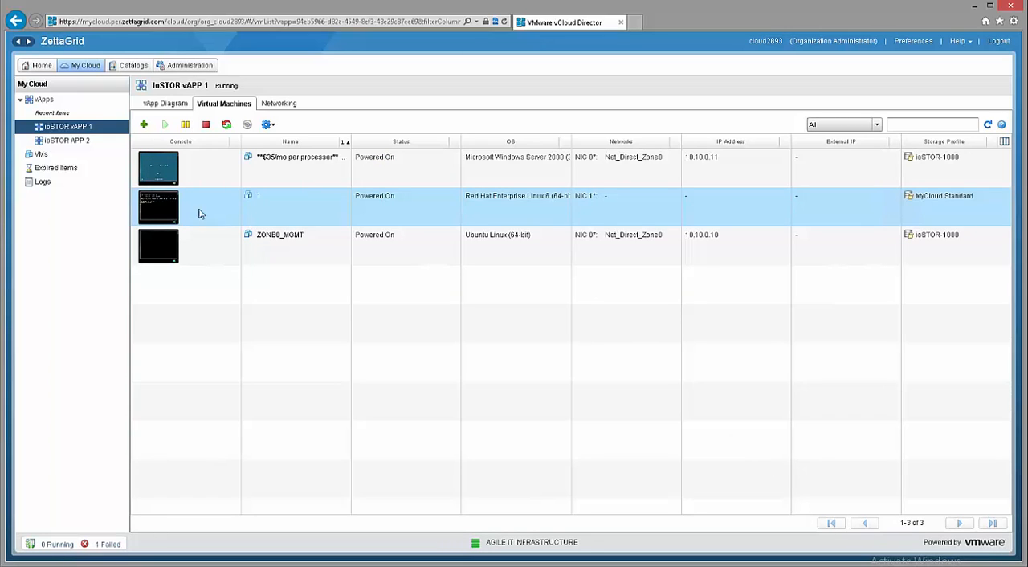
right_click(156, 204)
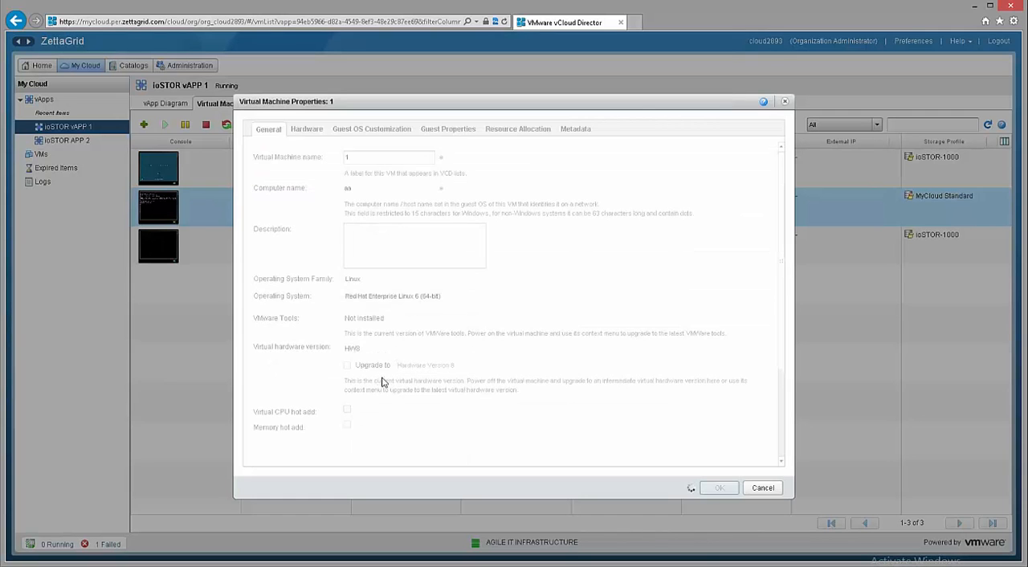
scroll(587, 429, down, 3)
scroll(587, 429, down, 1)
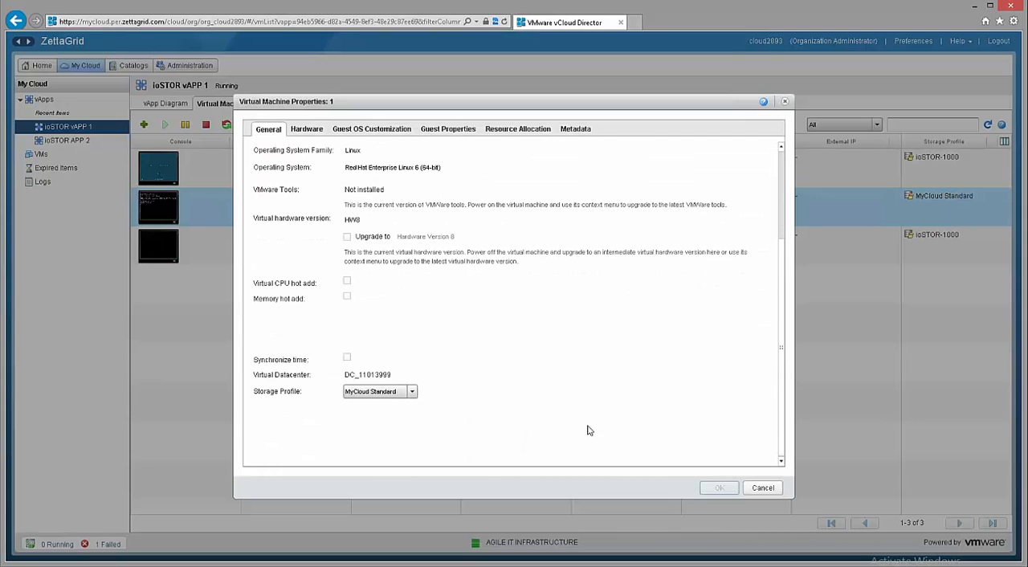
click(352, 393)
click(373, 432)
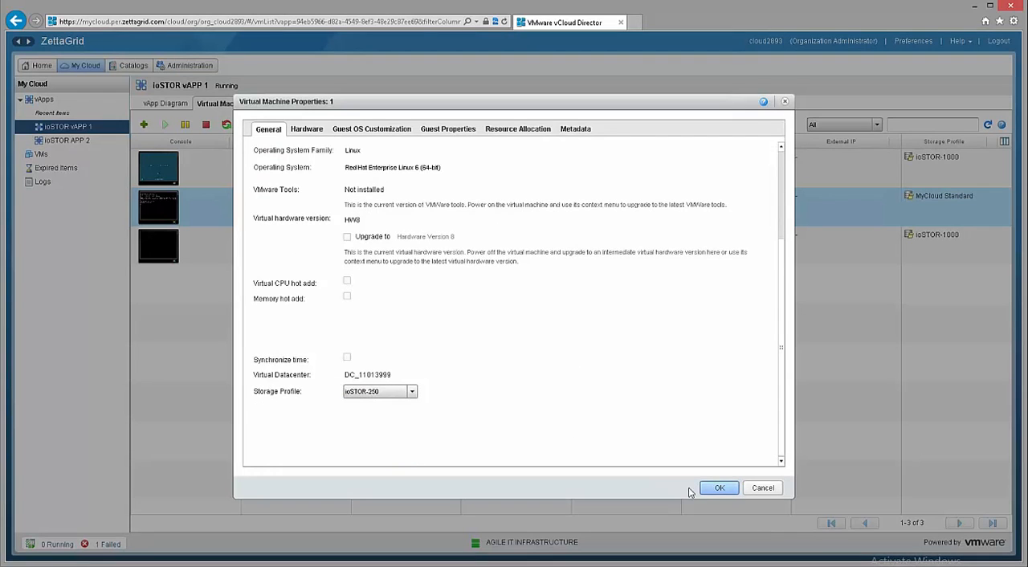
click(714, 488)
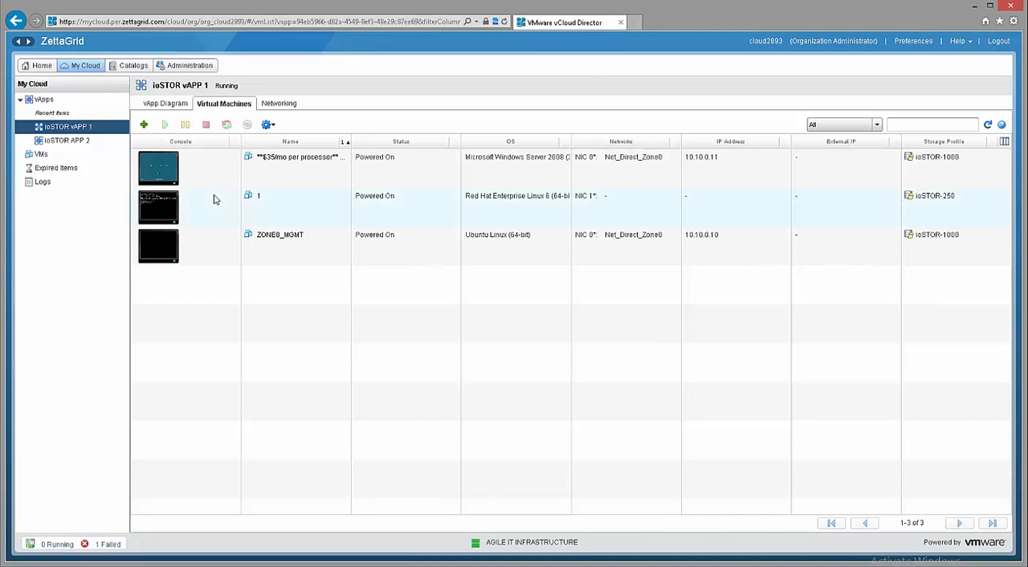
Return to the storage profiles of DC_11013999 and check the requested storage and limit of MyCloud Standard.
click(191, 66)
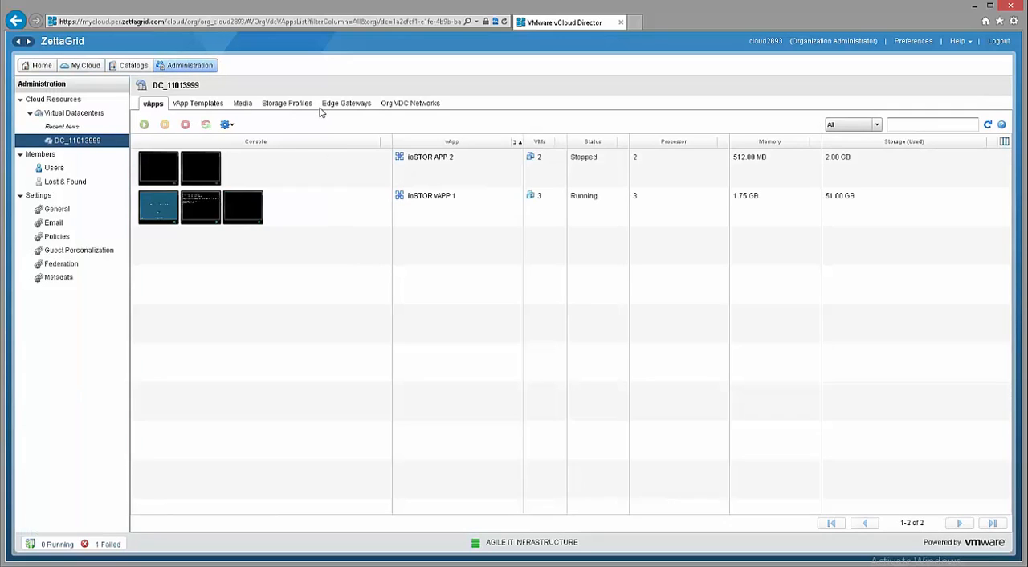
click(302, 104)
click(911, 221)
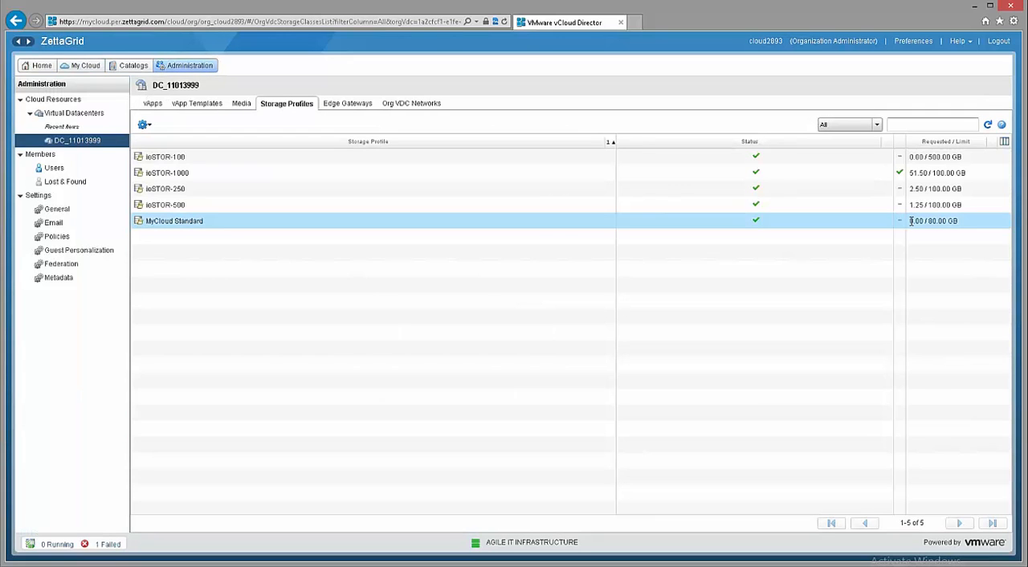
drag(910, 221, 948, 220)
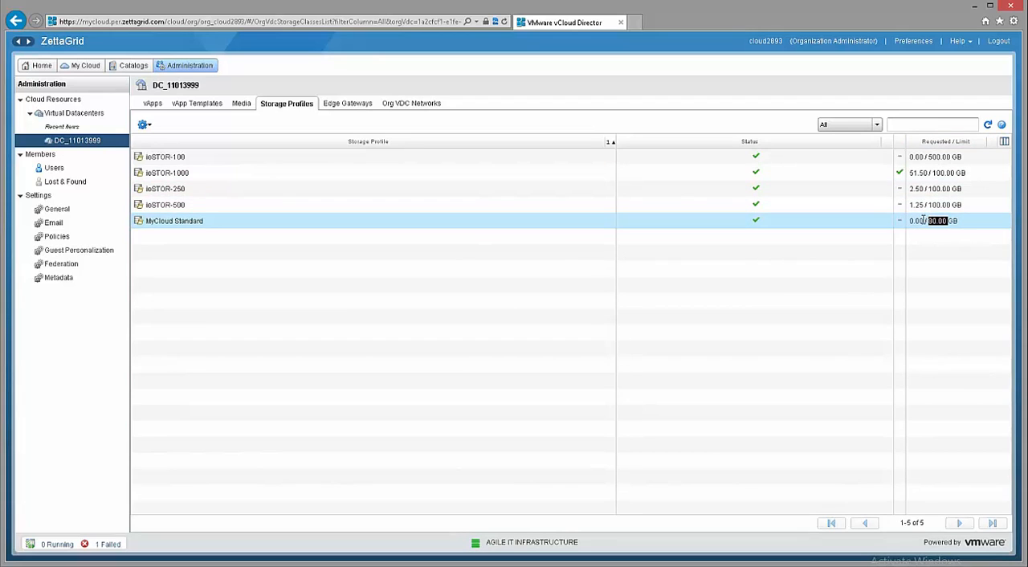
drag(925, 221, 910, 221)
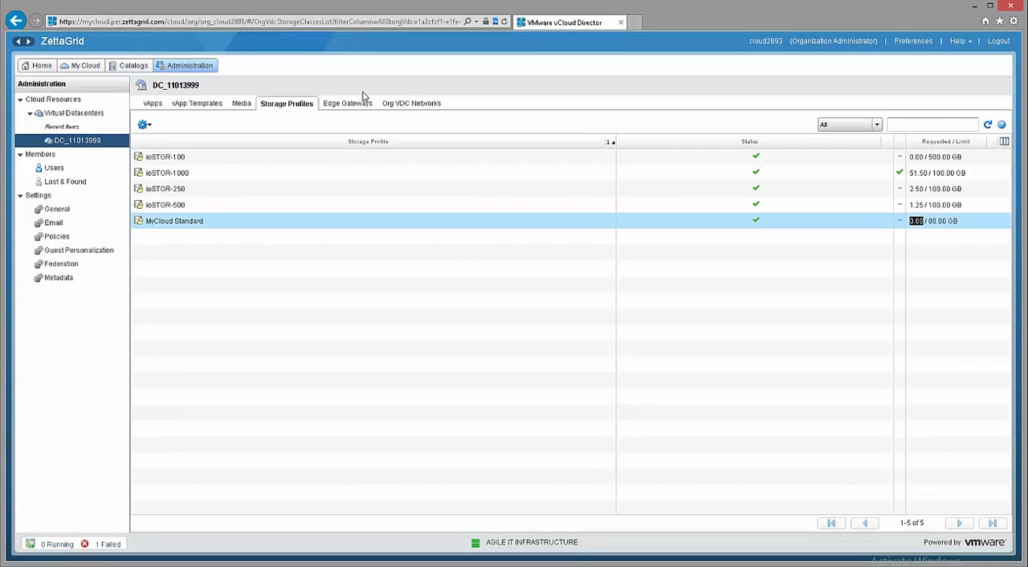
Check the media of DC_11013999 and the vApp templates in My Catalog for remaining items.
click(243, 104)
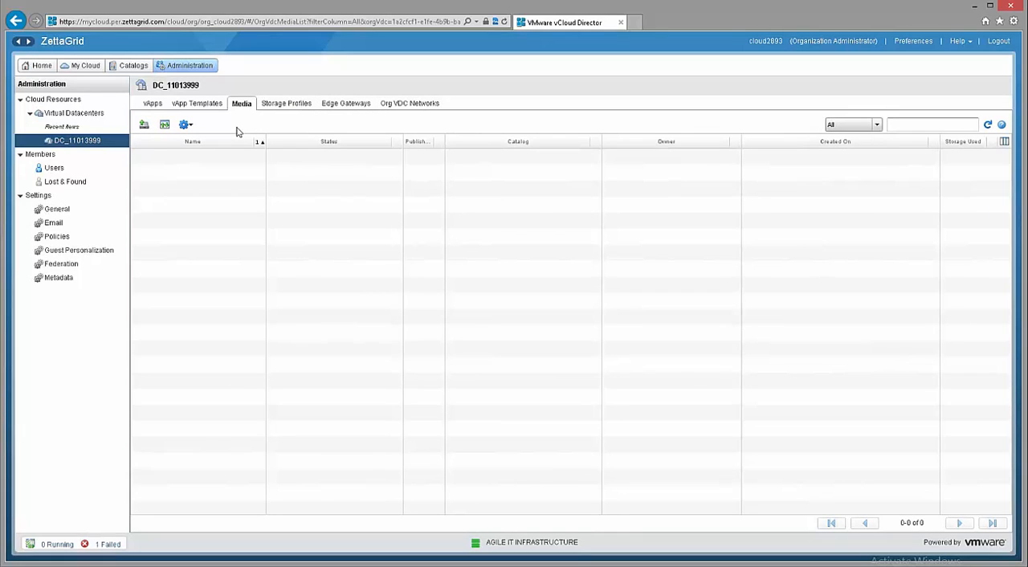
click(131, 65)
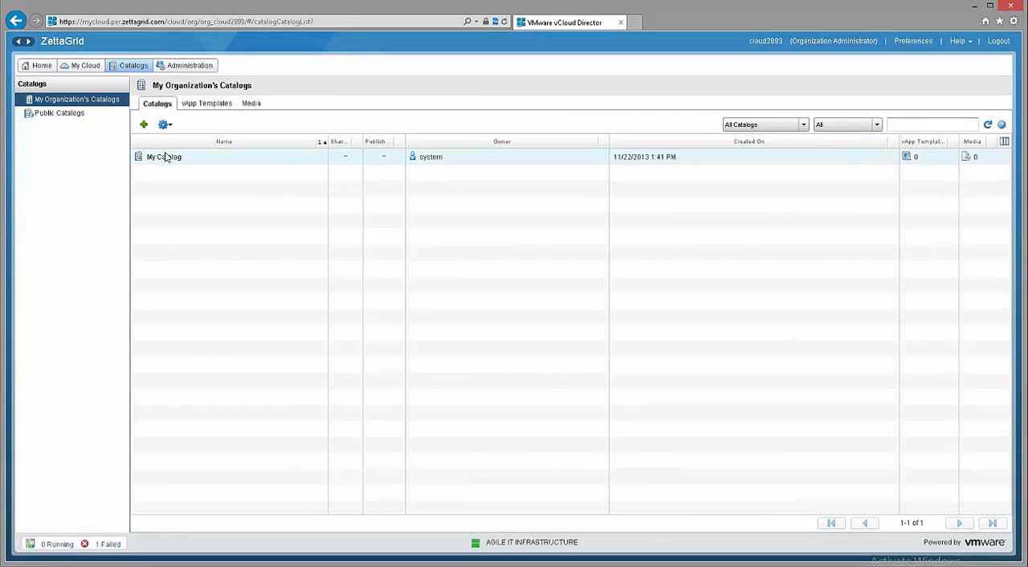
double_click(170, 157)
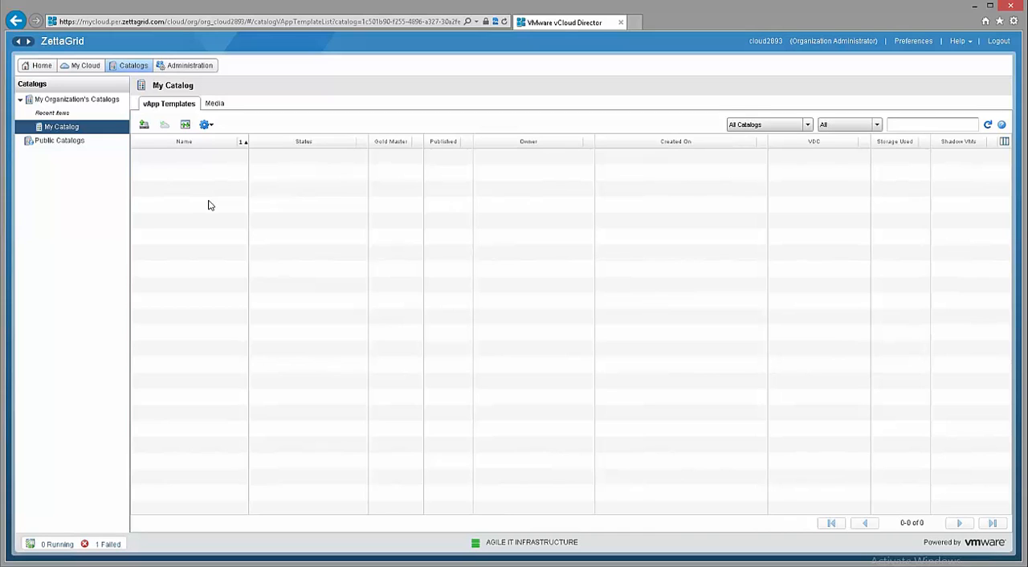
Return to DC_11013999's storage profiles and refresh the list.
click(199, 71)
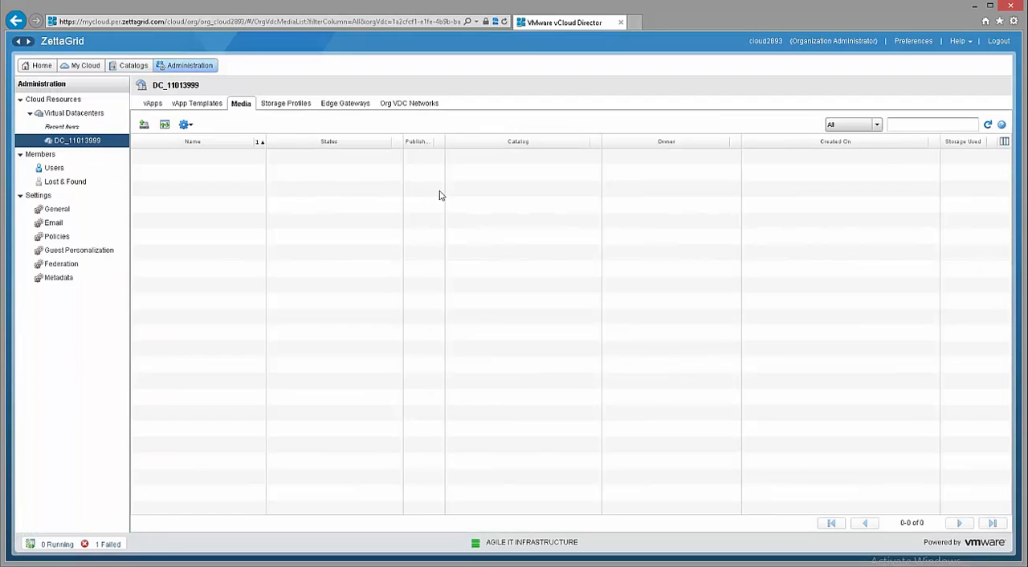
click(276, 104)
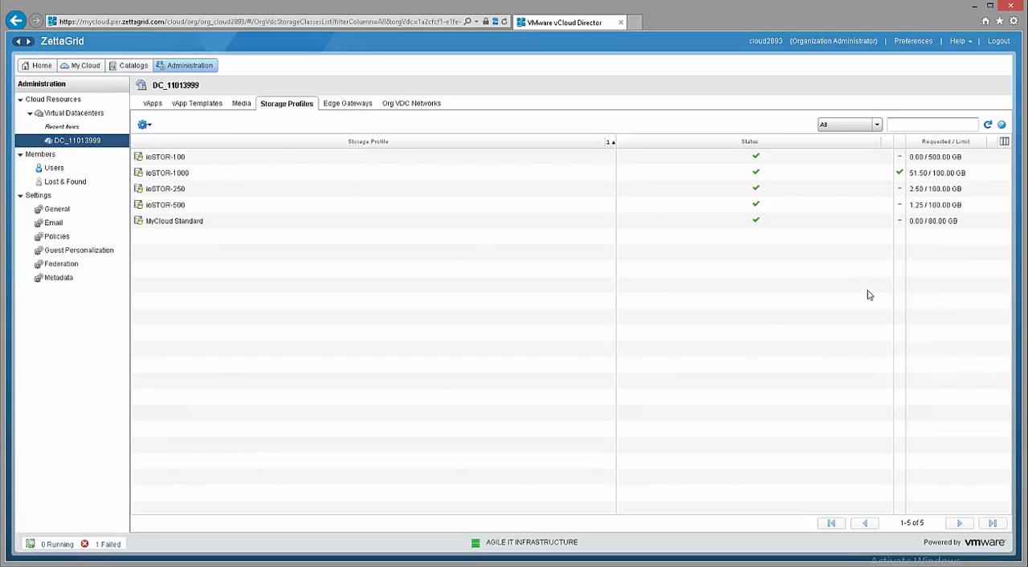
click(988, 126)
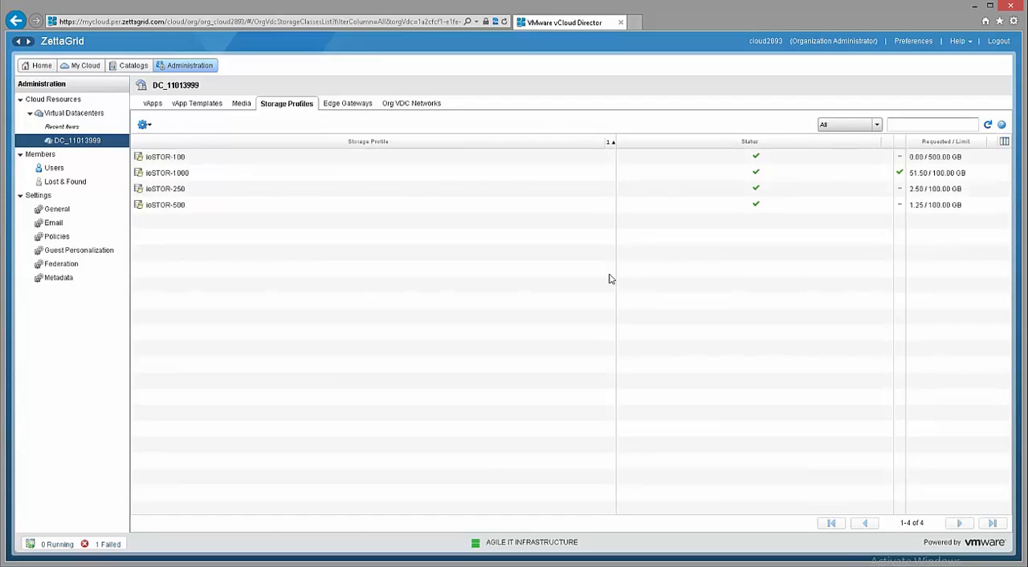